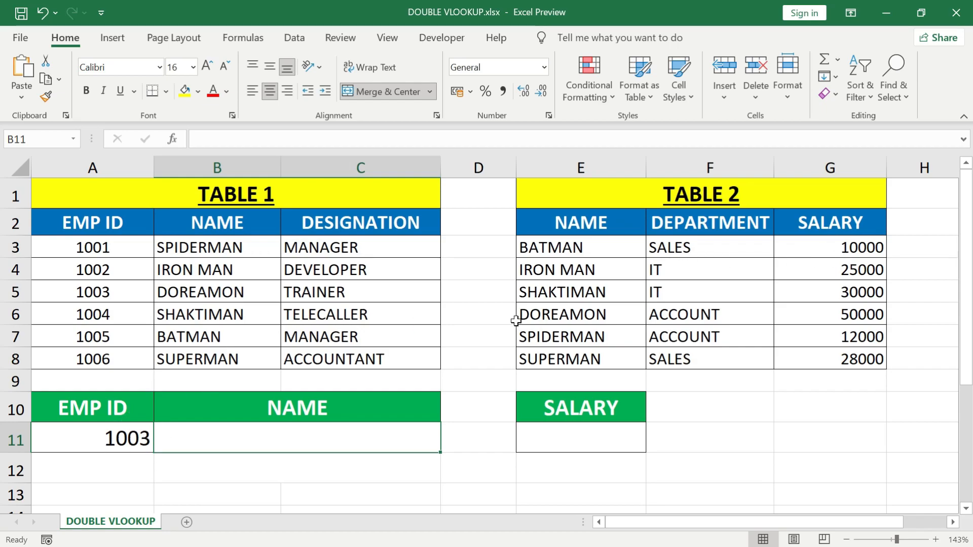
pyautogui.click(592, 441)
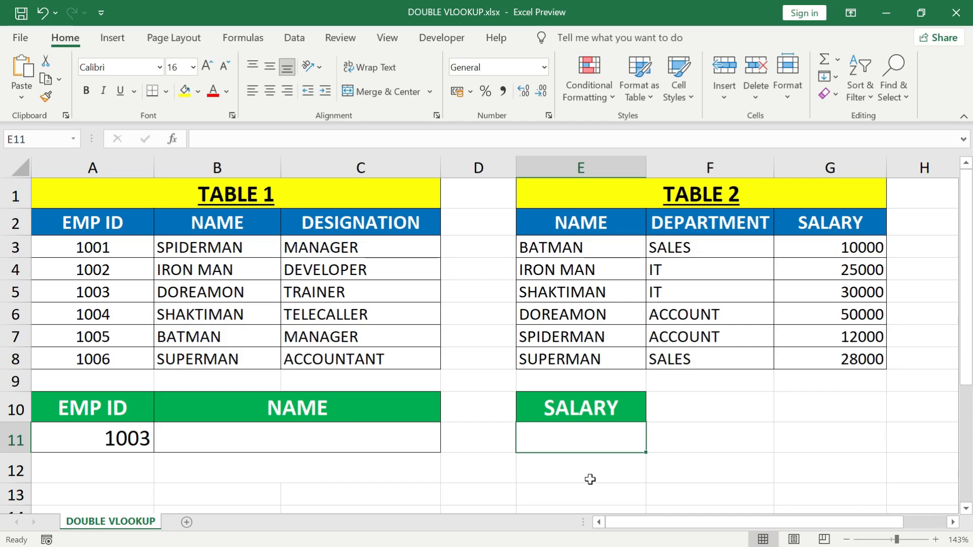
pyautogui.write('=VLOOKUP(')
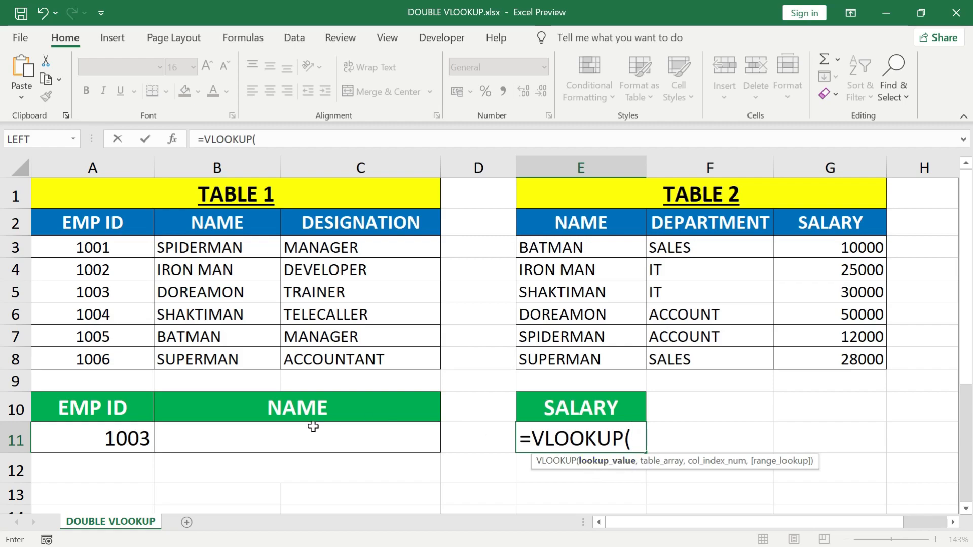
pyautogui.click(117, 451)
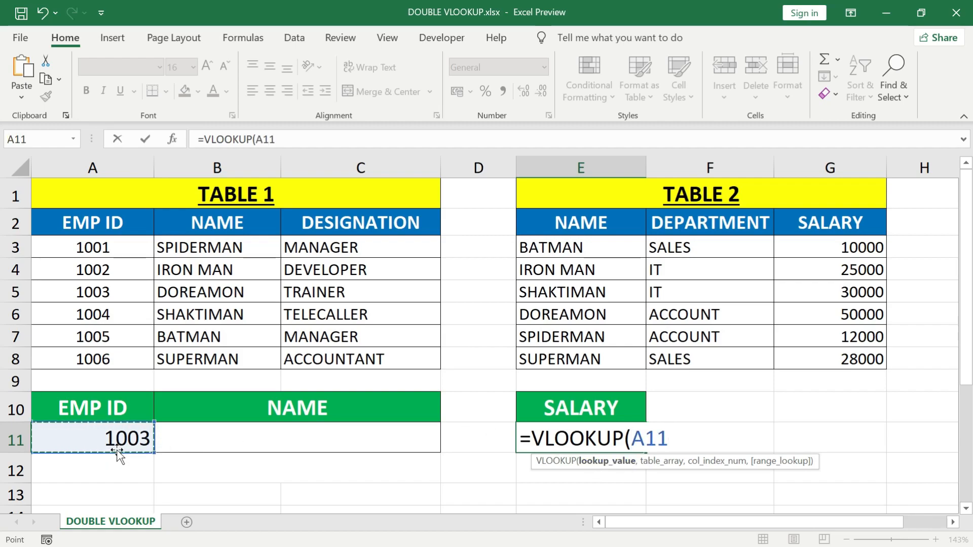
pyautogui.write(',')
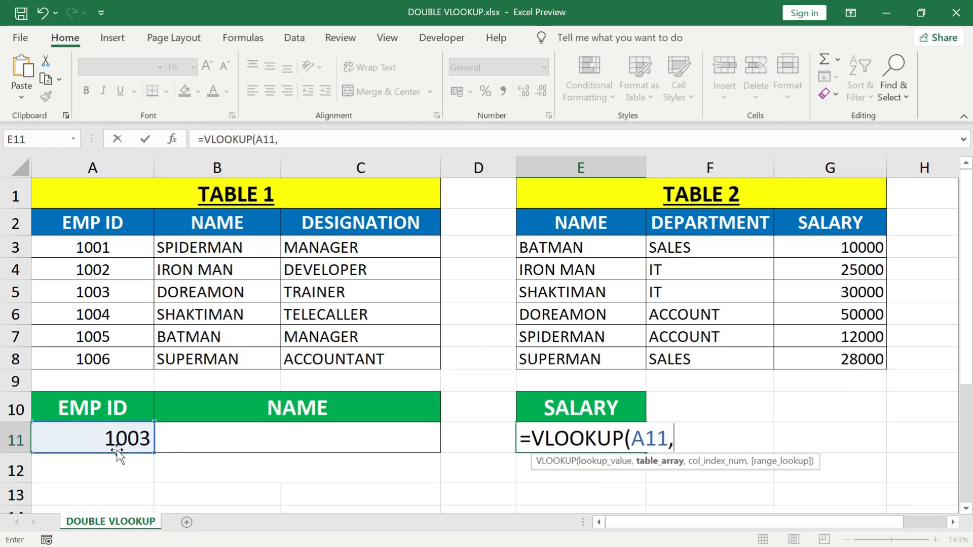
pyautogui.click(106, 248)
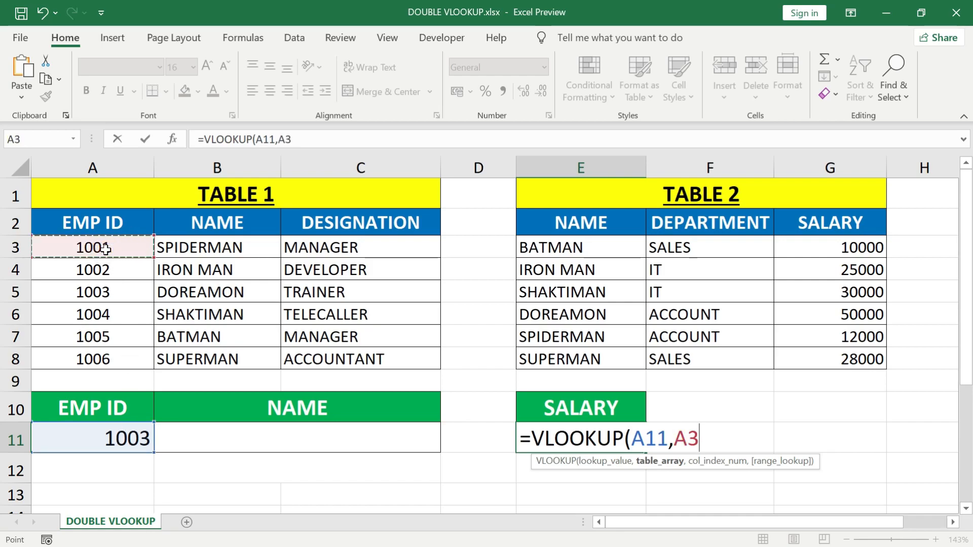
pyautogui.moveTo(106, 248); pyautogui.dragTo(437, 366)
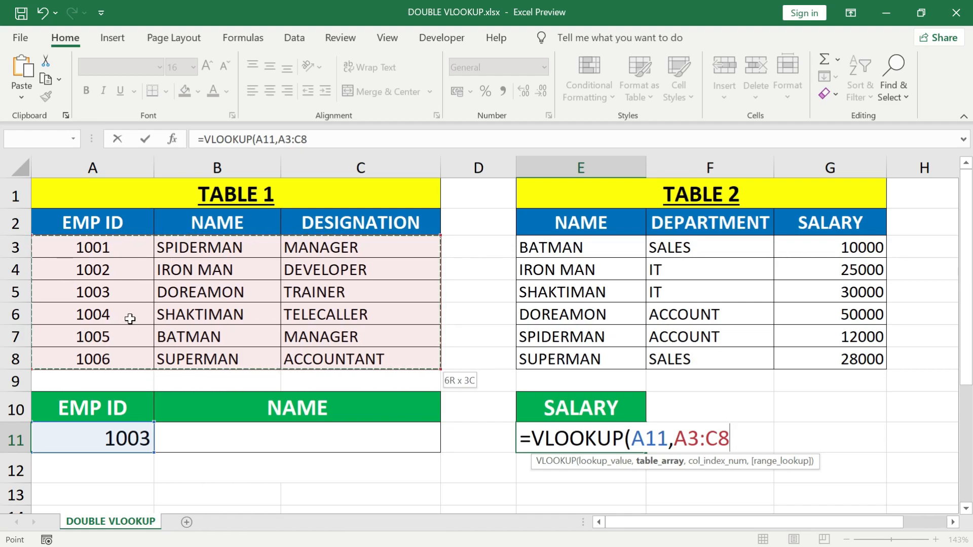
pyautogui.write(',')
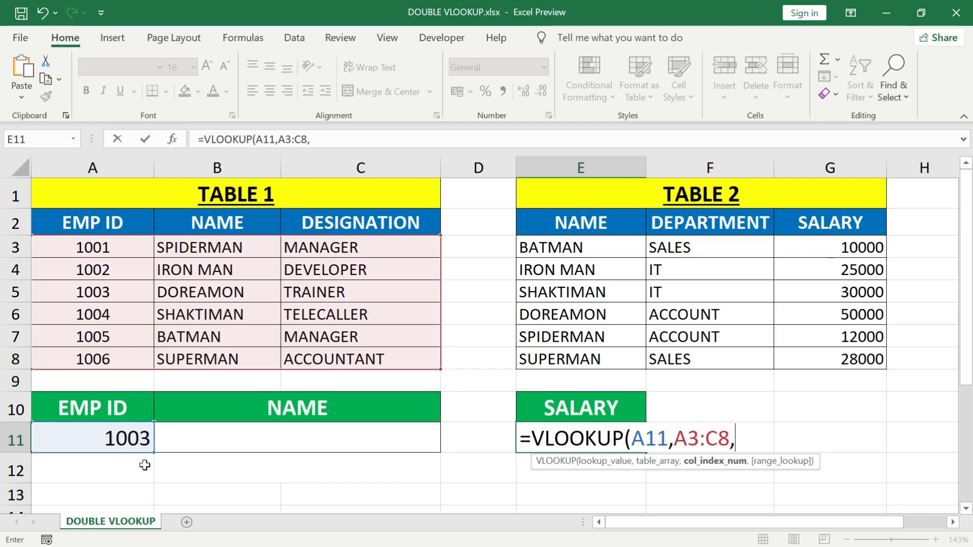
pyautogui.press('Escape')
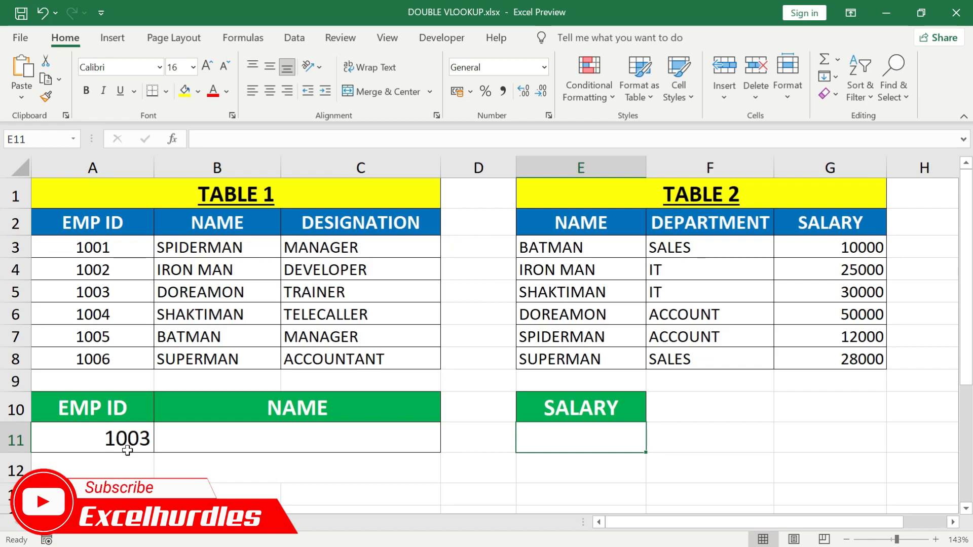
# Step: Enter the formula =VLOOKUP(A11,A3:C8,2,0) in the name cell B11 to look up the name by employee ID in Table 1
pyautogui.click(232, 446)
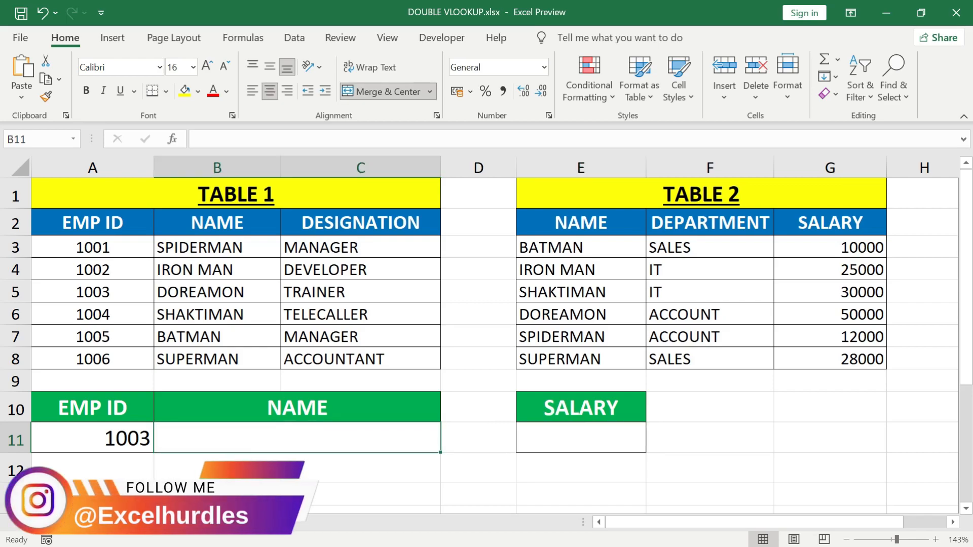
pyautogui.write('=VLOOKUP(')
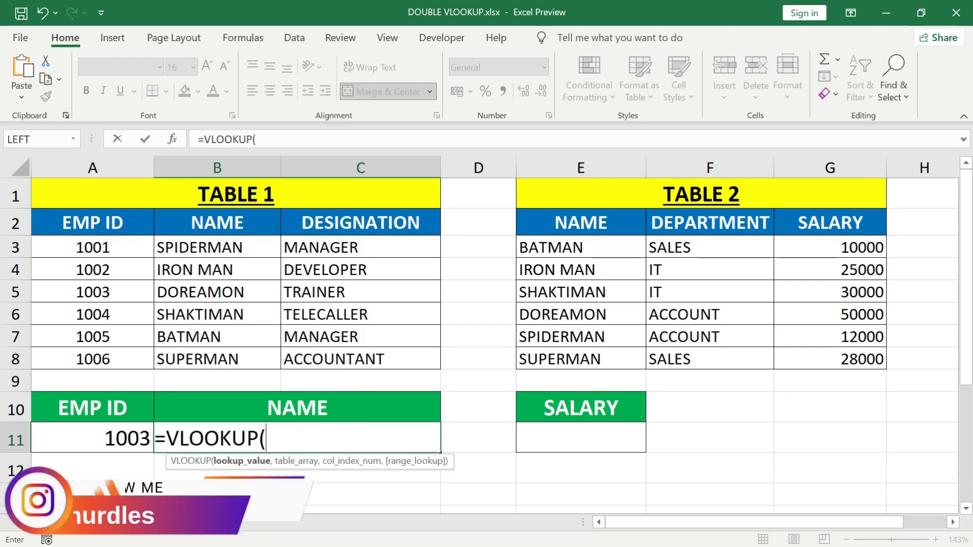
pyautogui.click(130, 438)
pyautogui.write(',')
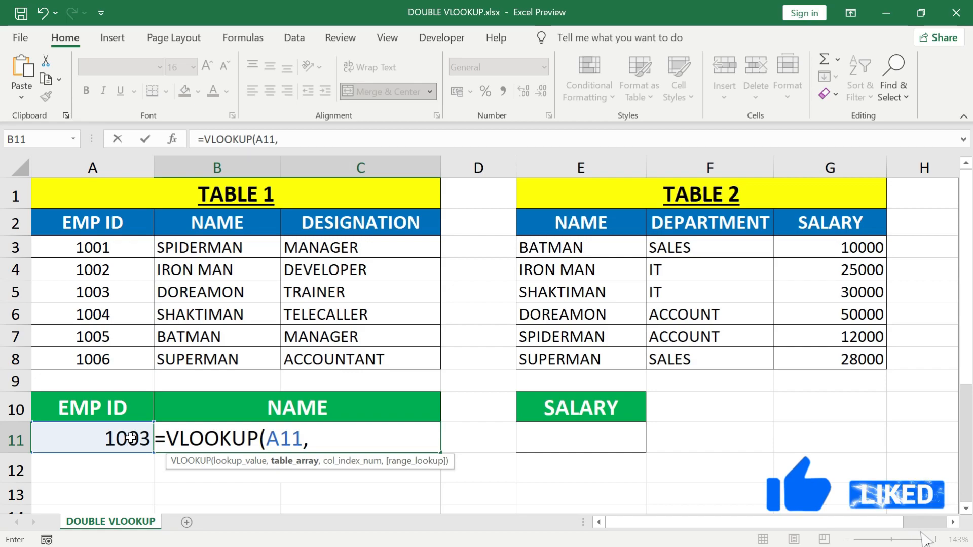
pyautogui.moveTo(112, 254); pyautogui.dragTo(436, 251)
pyautogui.hotkey('ctrl', 'shift', 'Down')
pyautogui.write(',')
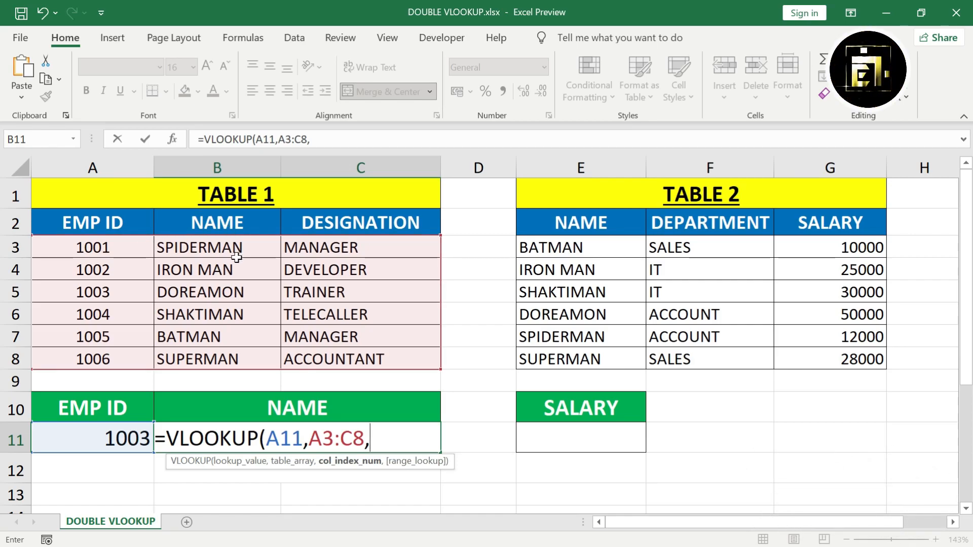
pyautogui.write('2')
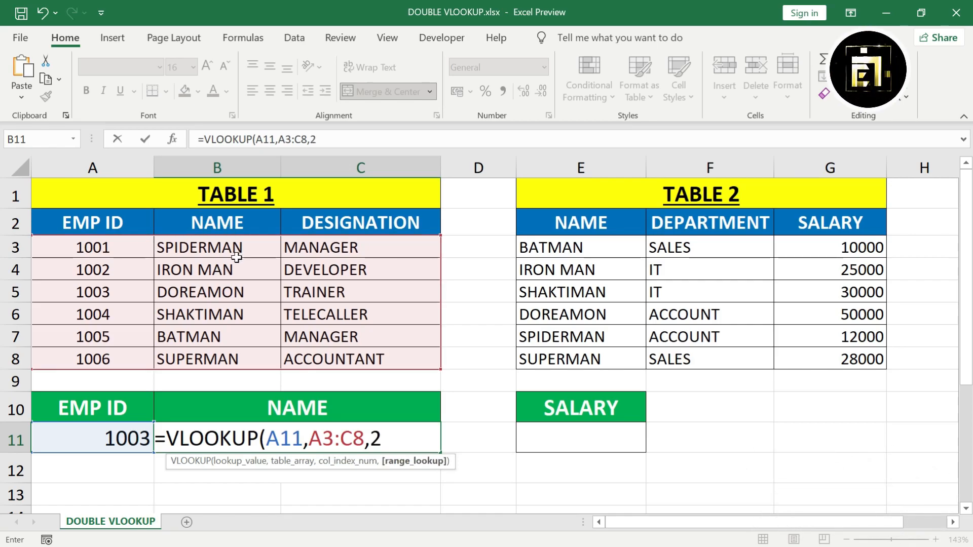
pyautogui.write(',0)')
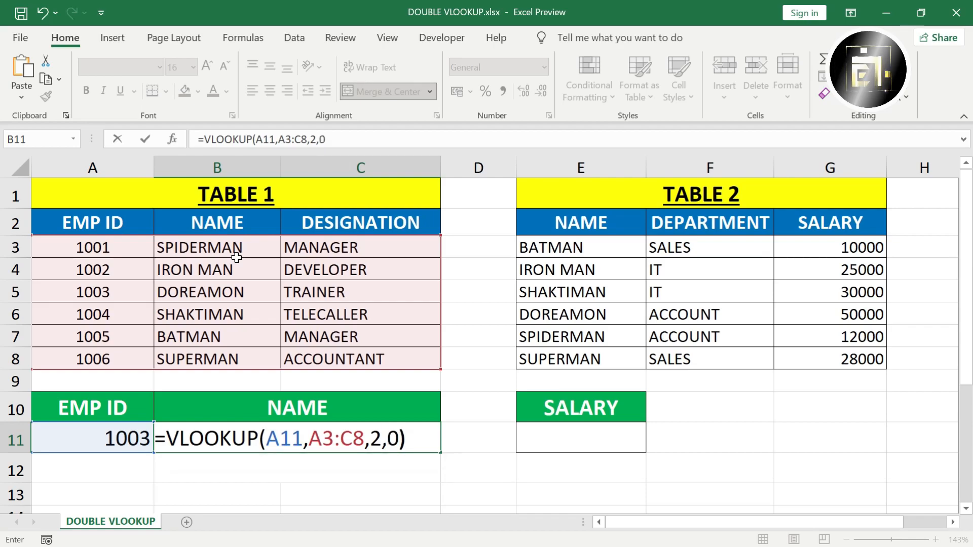
pyautogui.press('Return')
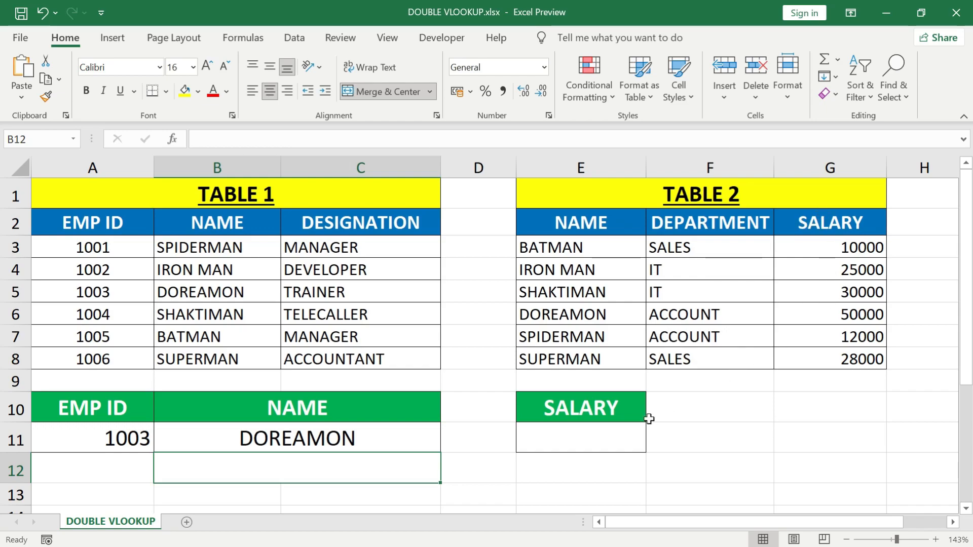
# Step: Enter the formula =VLOOKUP(B11,E3:G8,3,0) in the salary cell E11 to look up the salary by name in Table 2
pyautogui.click(602, 438)
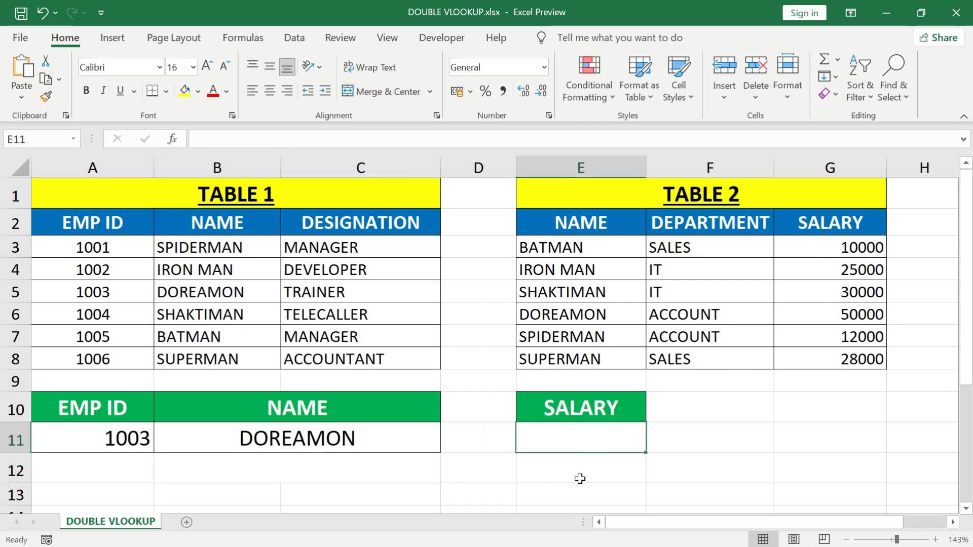
pyautogui.write('=VLOOKUP(')
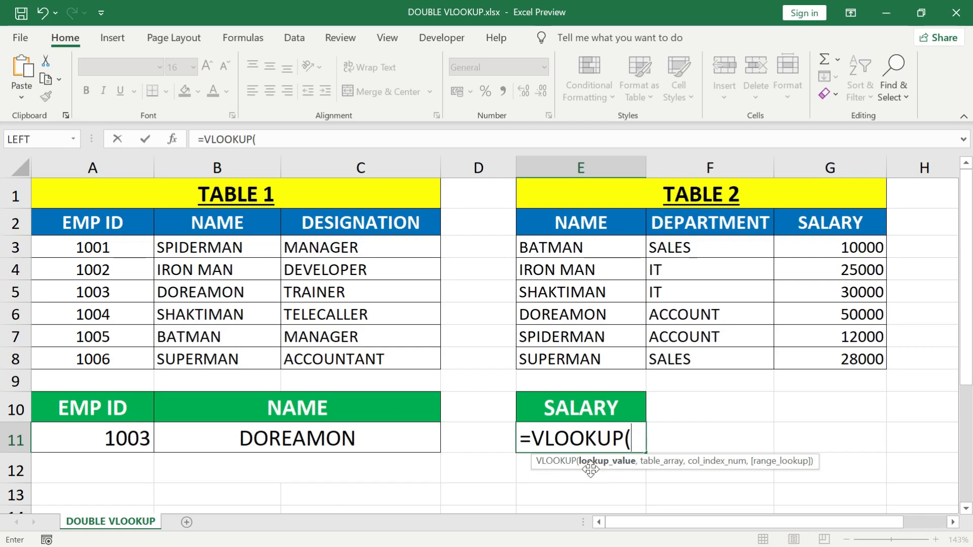
pyautogui.click(365, 442)
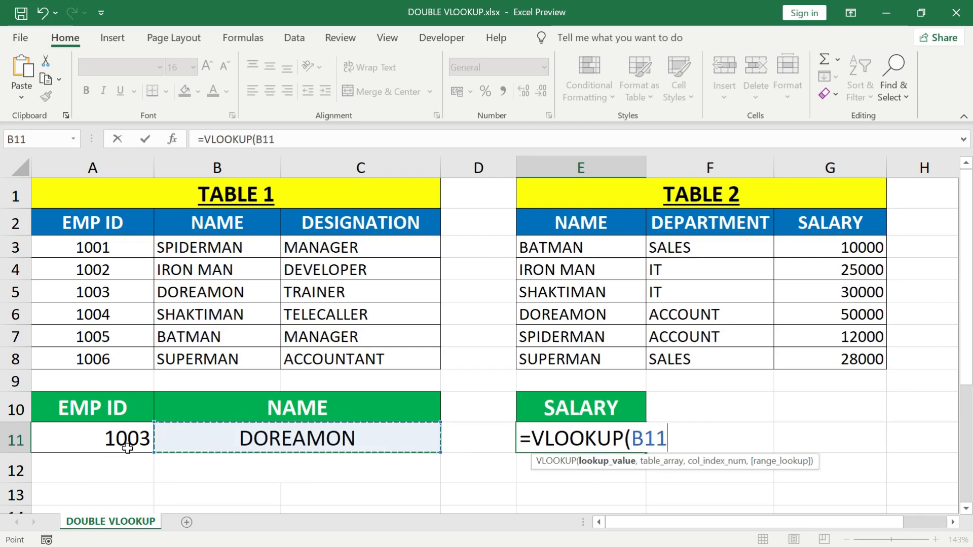
pyautogui.write(',')
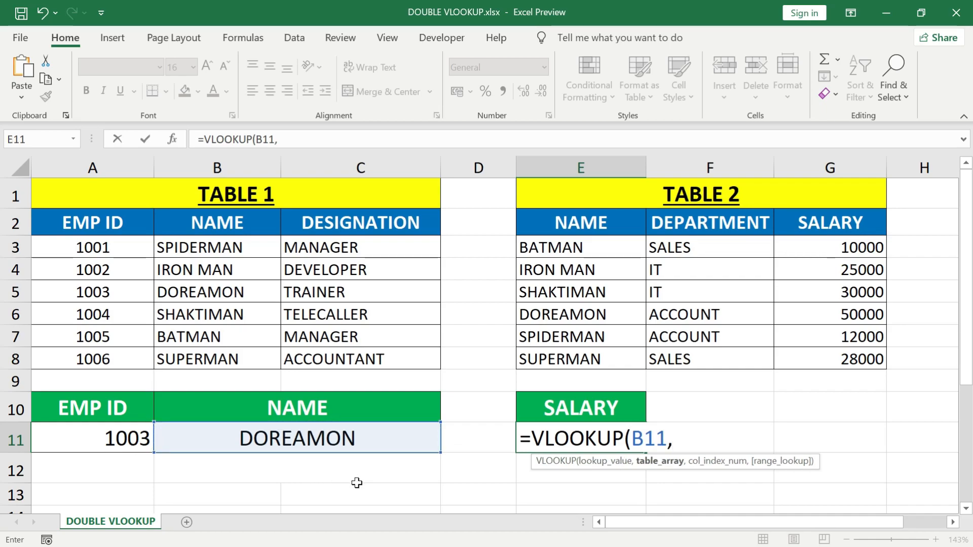
pyautogui.moveTo(601, 241); pyautogui.dragTo(602, 243)
pyautogui.hotkey('ctrl', 'shift', 'Right')
pyautogui.hotkey('ctrl', 'shift', 'Down')
pyautogui.write(',')
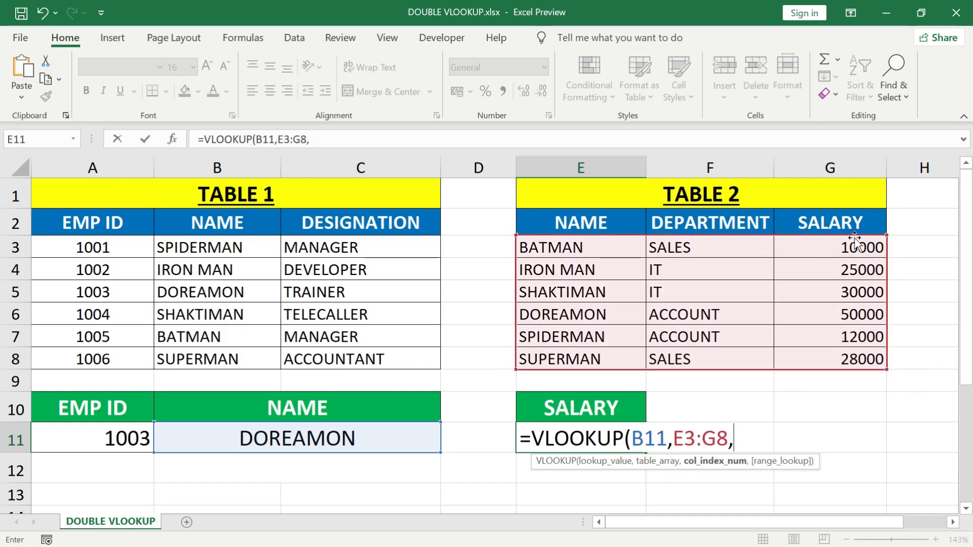
pyautogui.write('3')
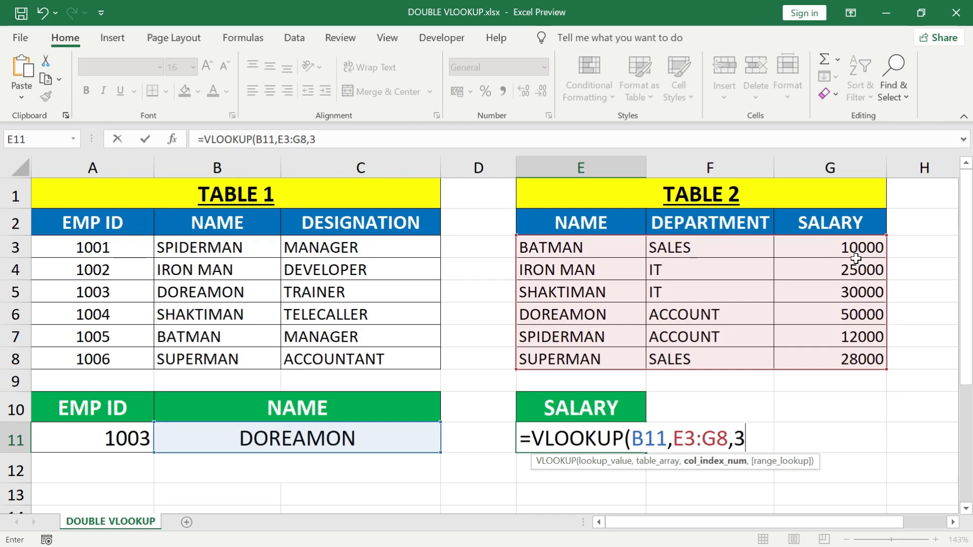
pyautogui.write(',')
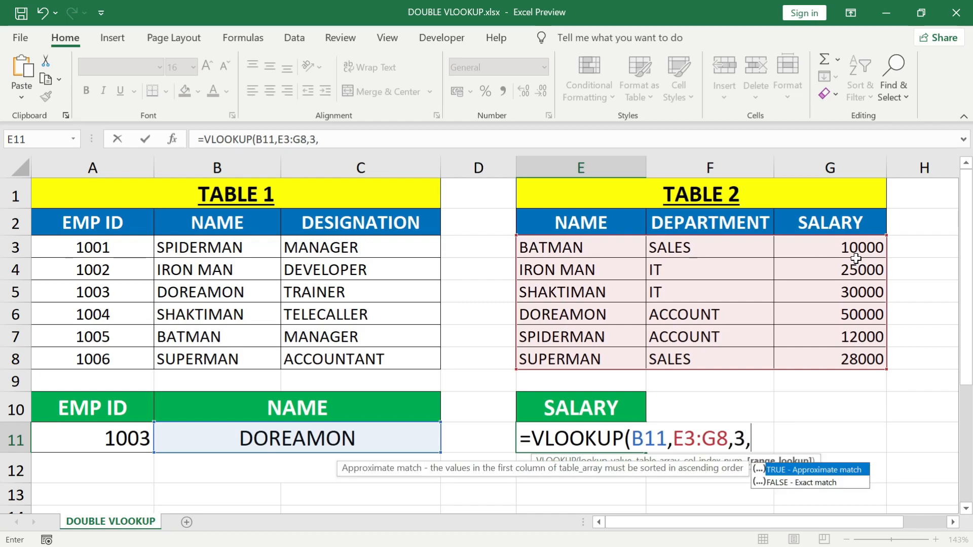
pyautogui.write('0)')
pyautogui.press('Return')
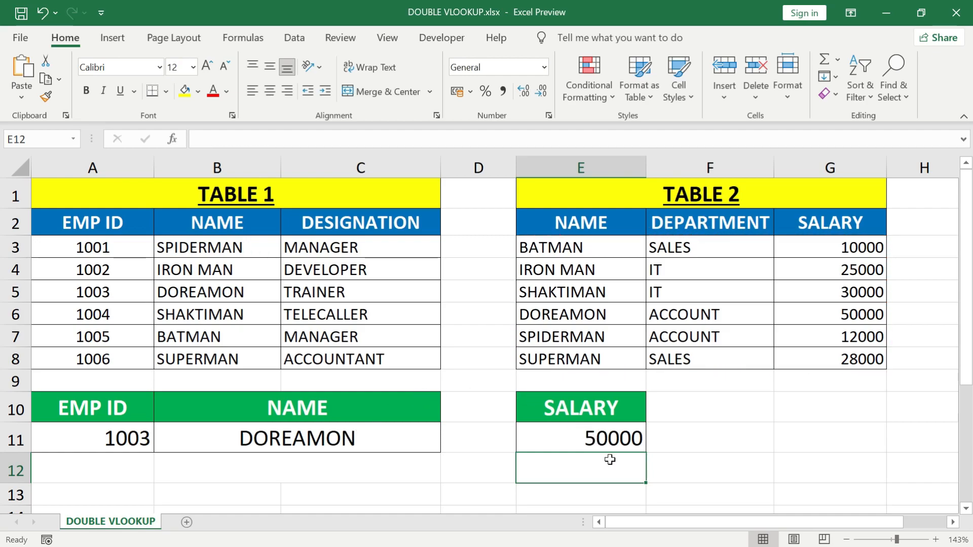
# Step: Test both lookups by setting the EMP ID in A11 first to 1001 and finally to 1005
pyautogui.click(115, 446)
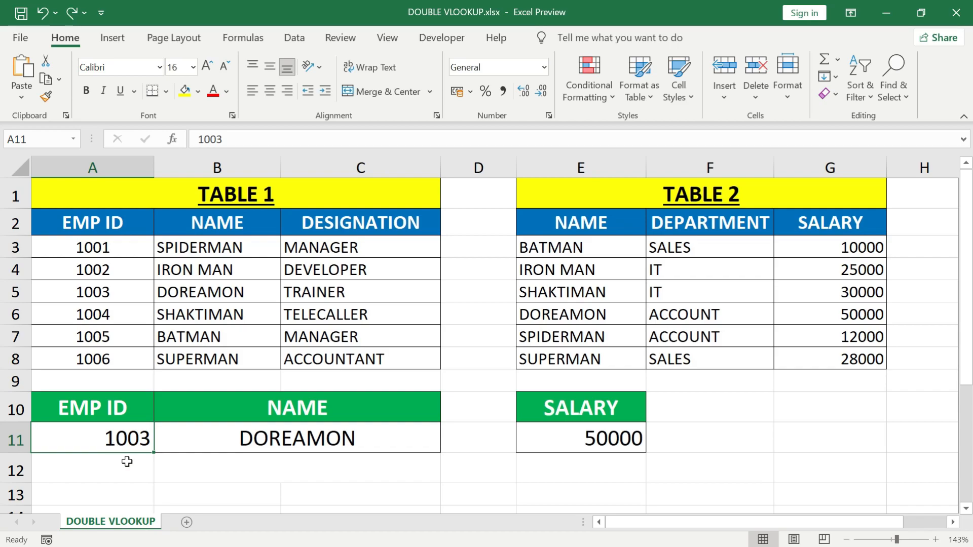
pyautogui.write('1001')
pyautogui.press('Return')
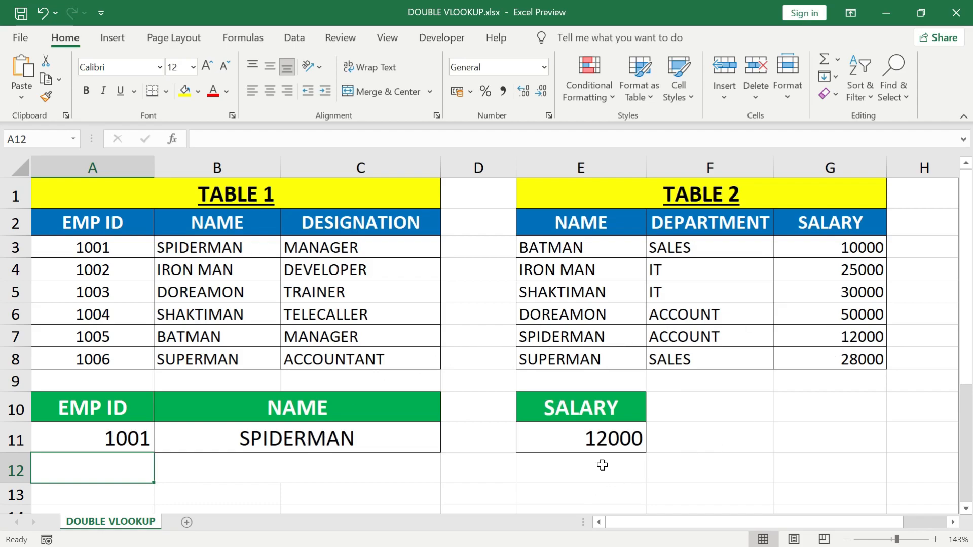
pyautogui.click(107, 438)
pyautogui.write('1005')
pyautogui.press('Return')
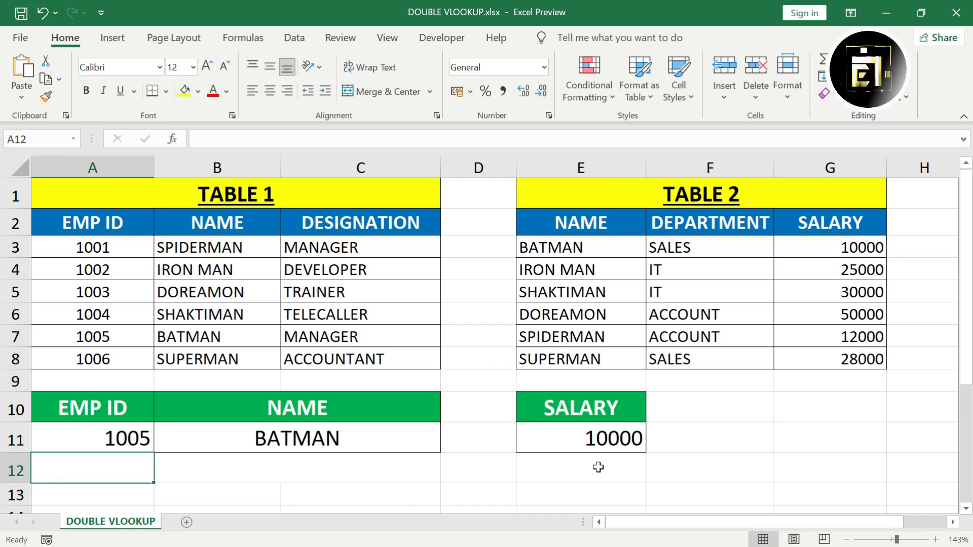
# Step: Copy the expression VLOOKUP(A11,A3:C8,2,0) without its equals sign from the formula in B11, leaving that cell unedited
pyautogui.doubleClick(337, 442)
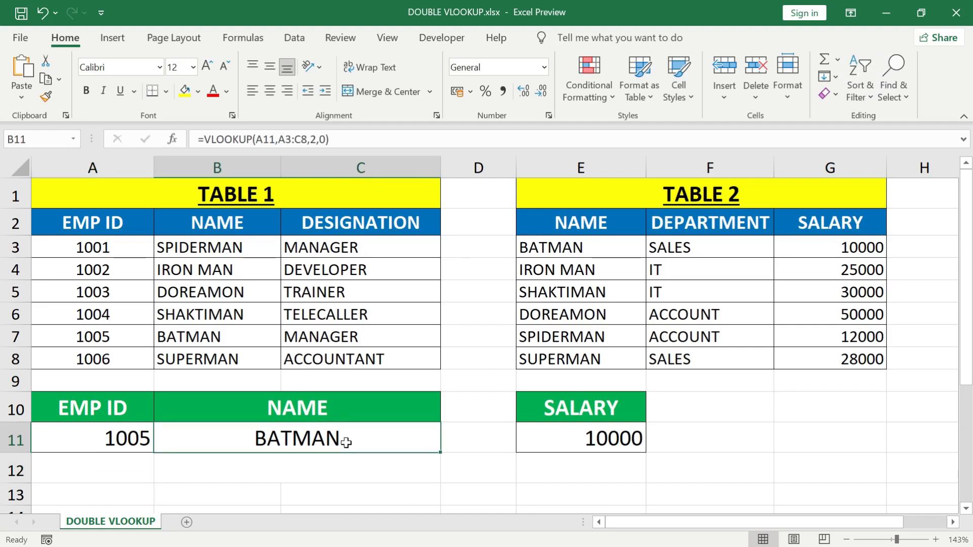
pyautogui.moveTo(406, 438); pyautogui.dragTo(261, 438)
pyautogui.hotkey('shift', 'Left')
pyautogui.hotkey('shift', 'Left')
pyautogui.hotkey('shift', 'Left')
pyautogui.hotkey('shift', 'Left')
pyautogui.hotkey('shift', 'Left')
pyautogui.hotkey('shift', 'Left')
pyautogui.hotkey('shift', 'Left')
pyautogui.hotkey('shift', 'Left')
pyautogui.hotkey('shift', 'Right')
pyautogui.press('Escape')
# Step: Replace the B11 lookup value in E11's salary formula with the copied expression, giving =VLOOKUP(VLOOKUP(A11,A3:C8,2,0),E3:G8,3,0)
pyautogui.press('Right')
pyautogui.press('Right')
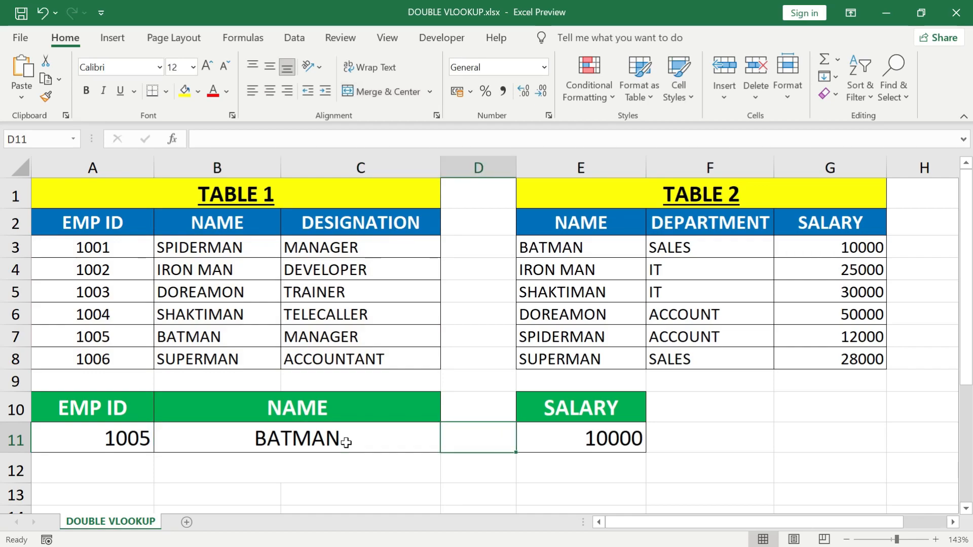
pyautogui.press('F2')
pyautogui.press('Left')
pyautogui.press('Left')
pyautogui.press('Left')
pyautogui.press('Left')
pyautogui.press('Left')
pyautogui.press('Left')
pyautogui.press('Left')
pyautogui.press('Left')
pyautogui.press('Left')
pyautogui.press('Left')
pyautogui.press('Left')
pyautogui.press('Left')
pyautogui.press('Left')
pyautogui.press('Left')
pyautogui.press('Left')
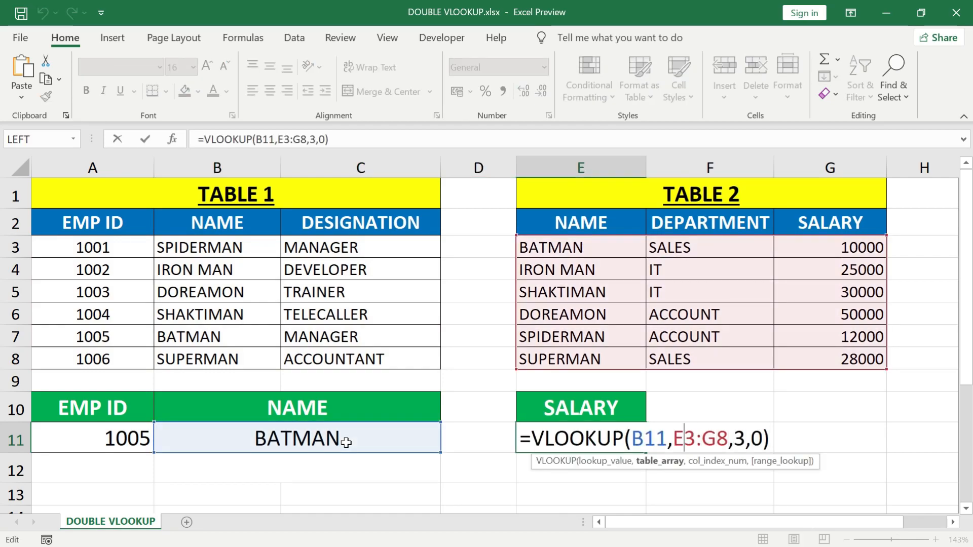
pyautogui.press('Right')
pyautogui.hotkey('shift', 'Right')
pyautogui.hotkey('shift', 'Right')
pyautogui.hotkey('shift', 'Right')
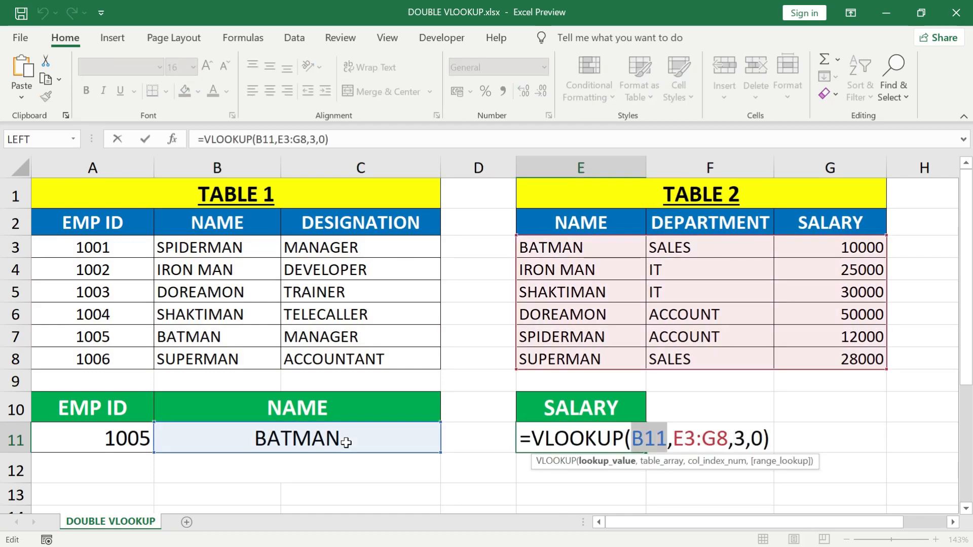
pyautogui.hotkey('ctrl', 'v')
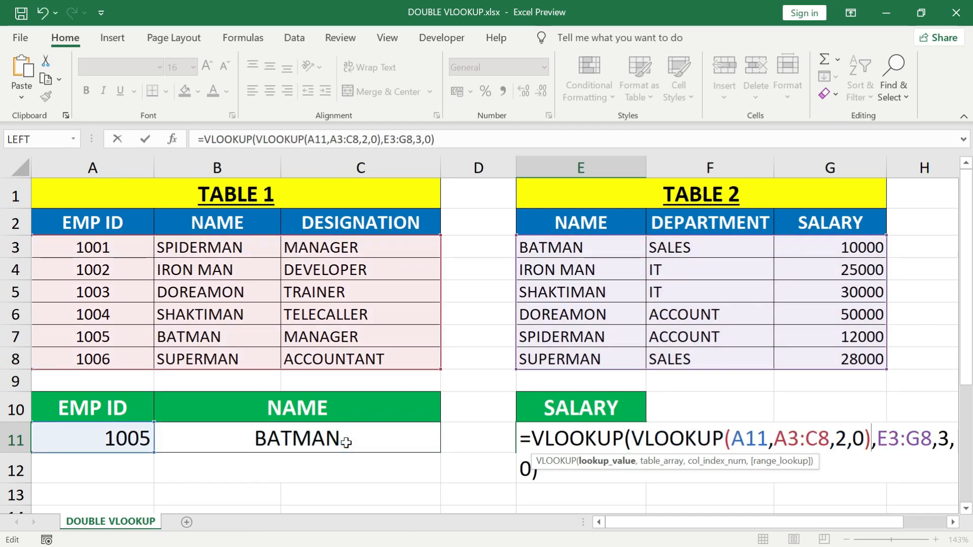
pyautogui.press('Return')
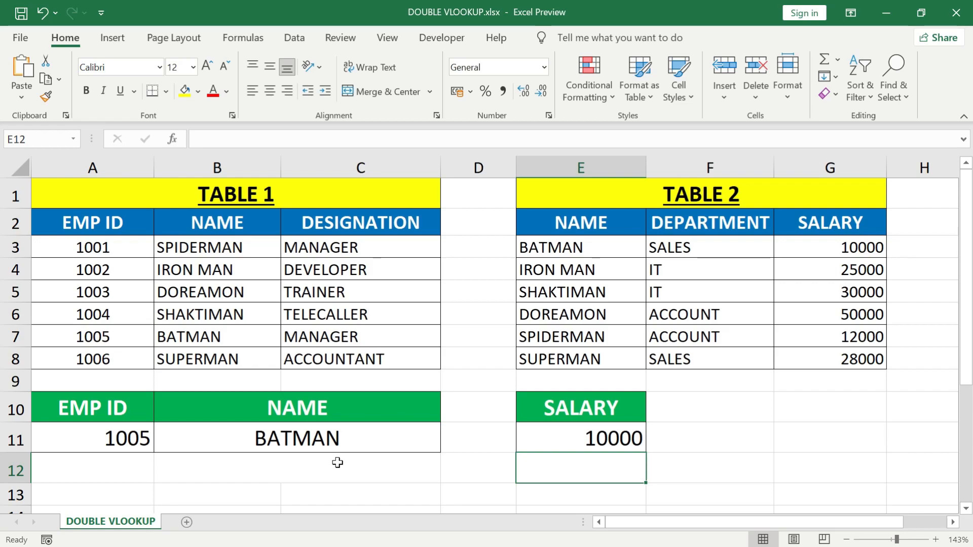
# Step: Clear the name lookup formula from cell B11
pyautogui.click(358, 441)
pyautogui.press('Delete')
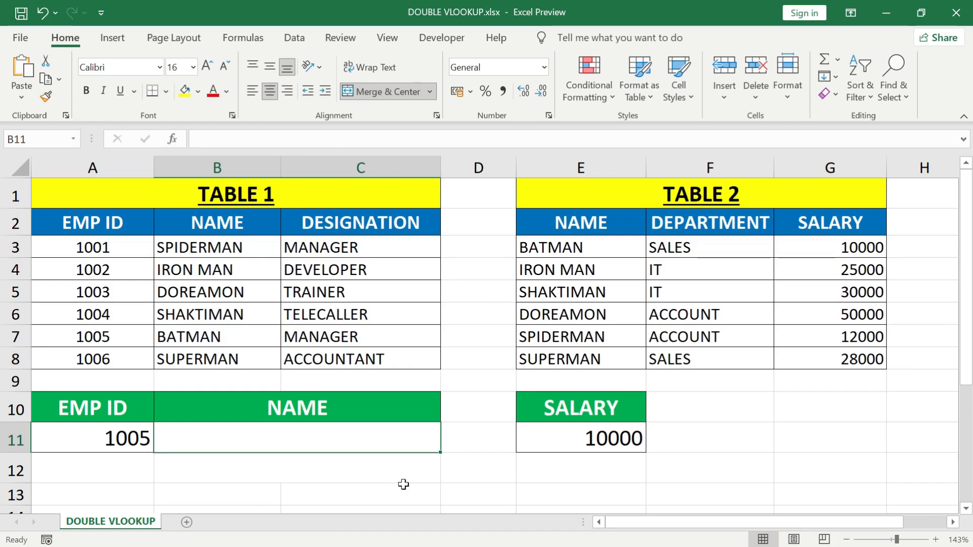
# Step: Evaluate only the inner VLOOKUP(A11,A3:C8,2,0) within E11's formula, and restore the nested formula after checking it
pyautogui.click(545, 446)
pyautogui.doubleClick(569, 439)
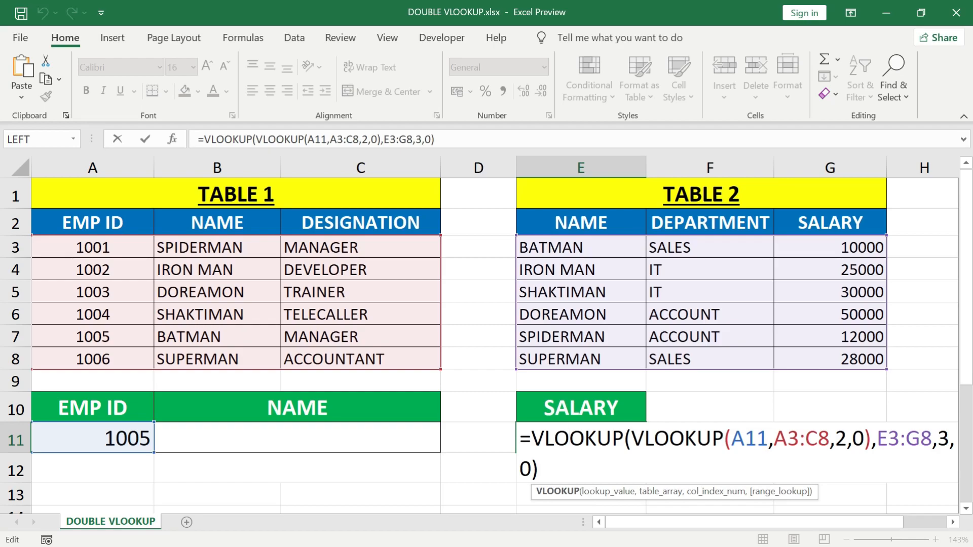
pyautogui.moveTo(631, 438); pyautogui.dragTo(877, 439)
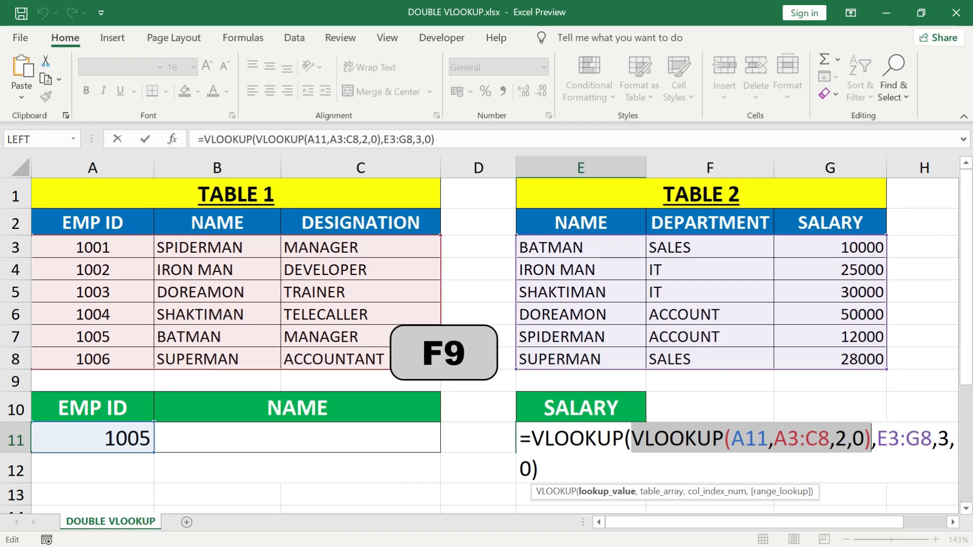
pyautogui.press('F9')
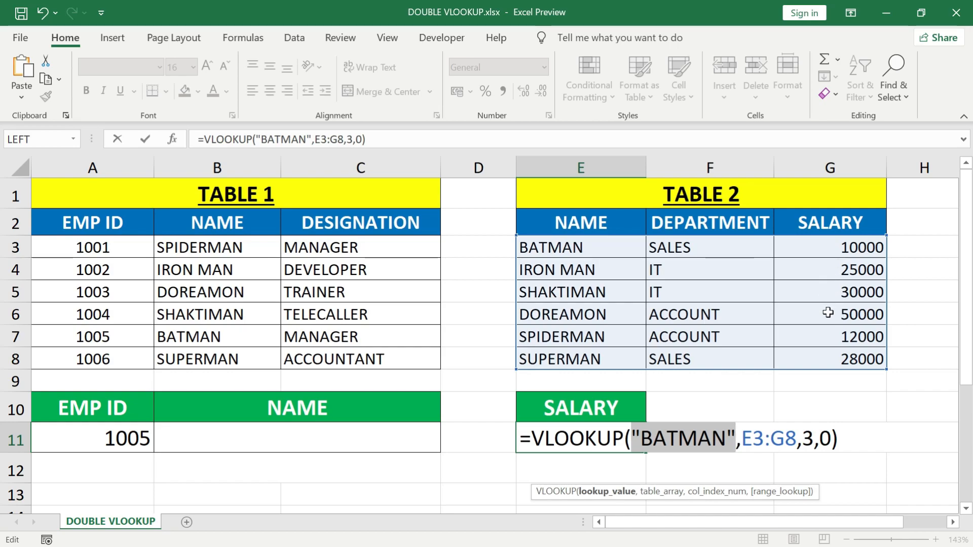
pyautogui.hotkey('ctrl', 'v')
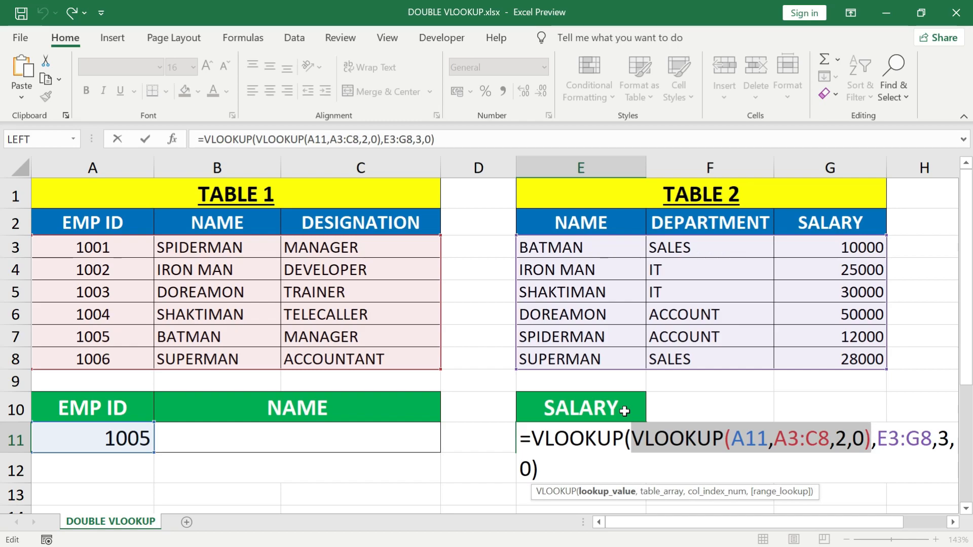
pyautogui.hotkey('ctrl', 'Return')
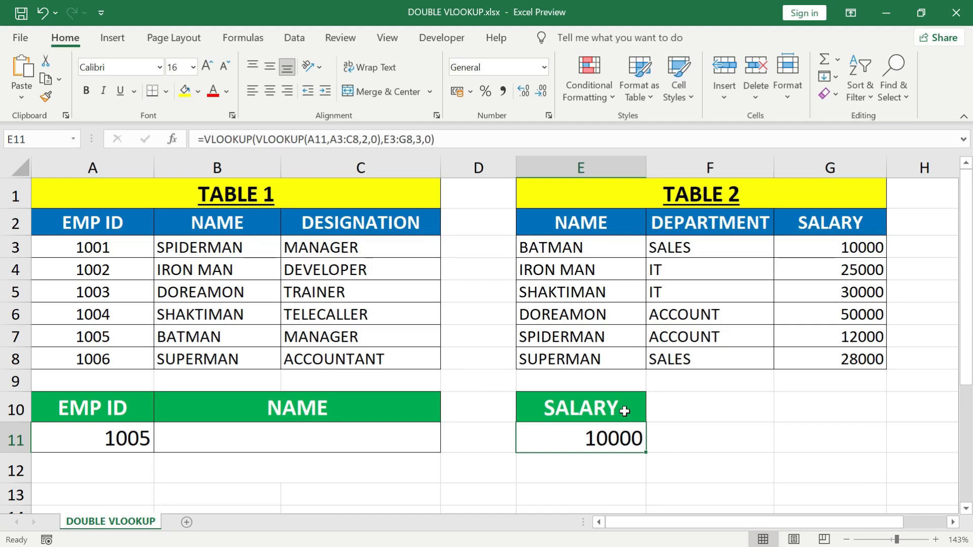